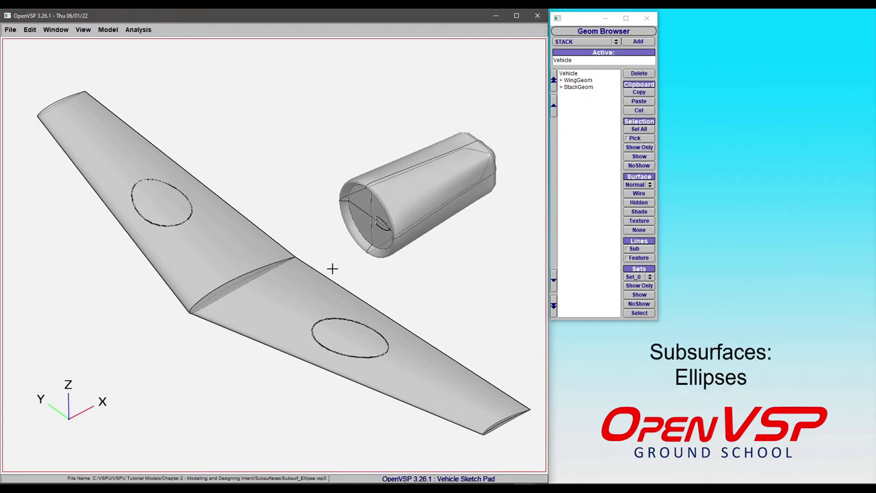
# Step: Select the wing and adjust its ellipse subsurface to Center U 0.4329, U Length 0.1159 and W Length 0.1890
pyautogui.moveTo(338, 256); pyautogui.dragTo(529, 141)
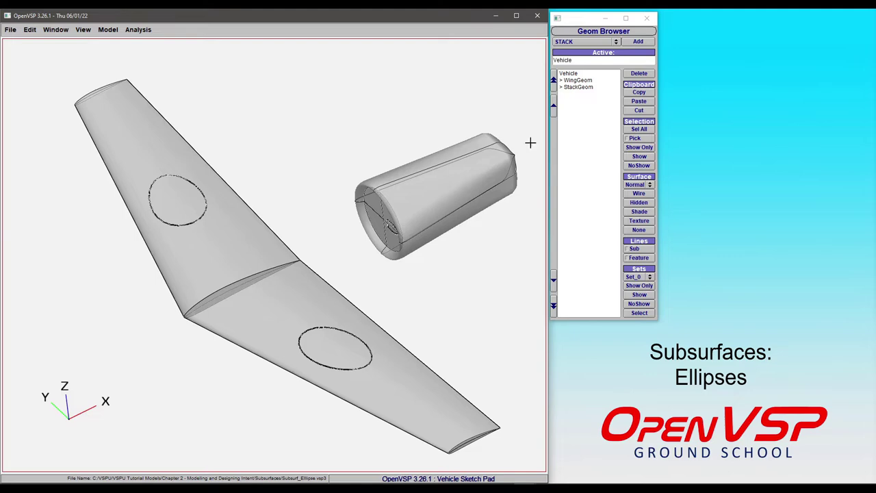
pyautogui.click(580, 82)
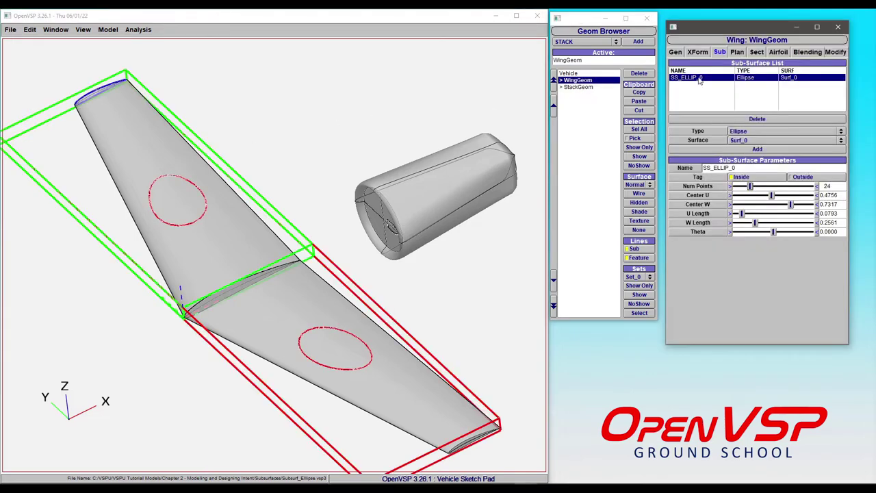
pyautogui.scroll(5, 211, 212)
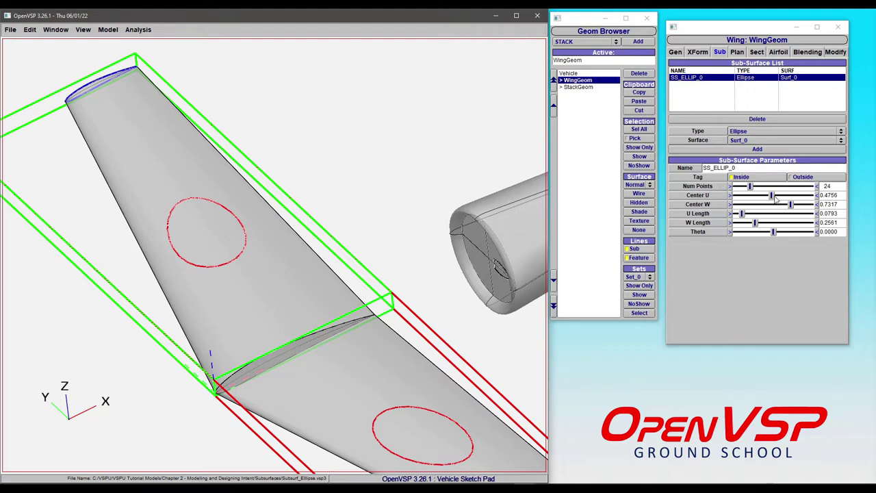
pyautogui.moveTo(775, 199); pyautogui.dragTo(750, 223)
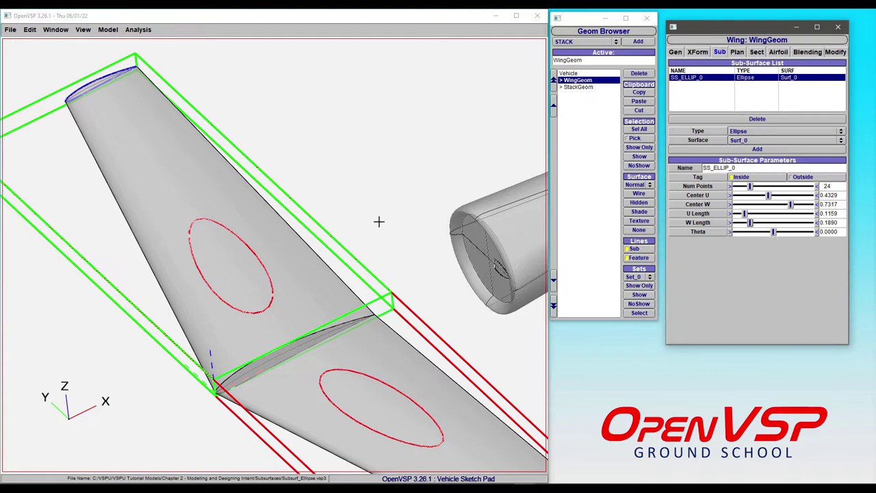
# Step: Try rotating the wing's ellipse subsurface to a Theta of -12.5, and reset Theta to 0
pyautogui.moveTo(773, 234); pyautogui.dragTo(755, 234)
pyautogui.tripleClick(830, 233)
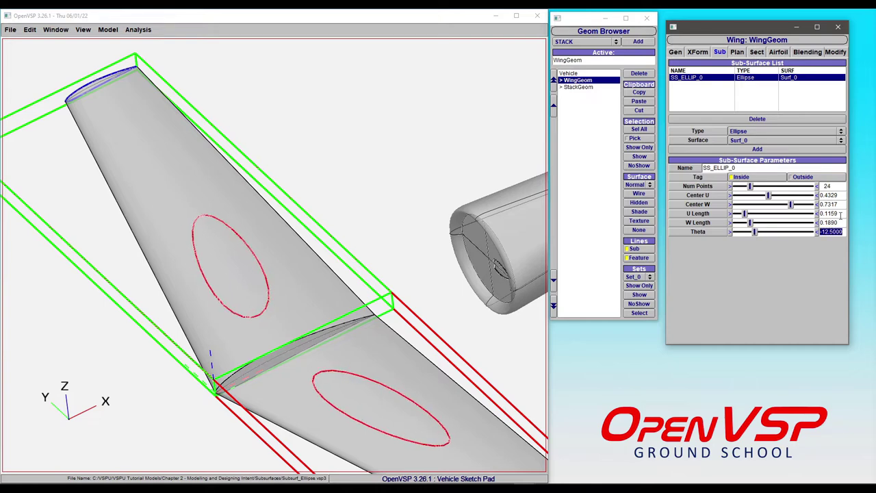
pyautogui.write('0')
pyautogui.press('Return')
# Step: Select the stack component and move its three-point ellipse subsurface along the body to Center U 0.6159
pyautogui.moveTo(393, 261); pyautogui.dragTo(285, 272, button='right')
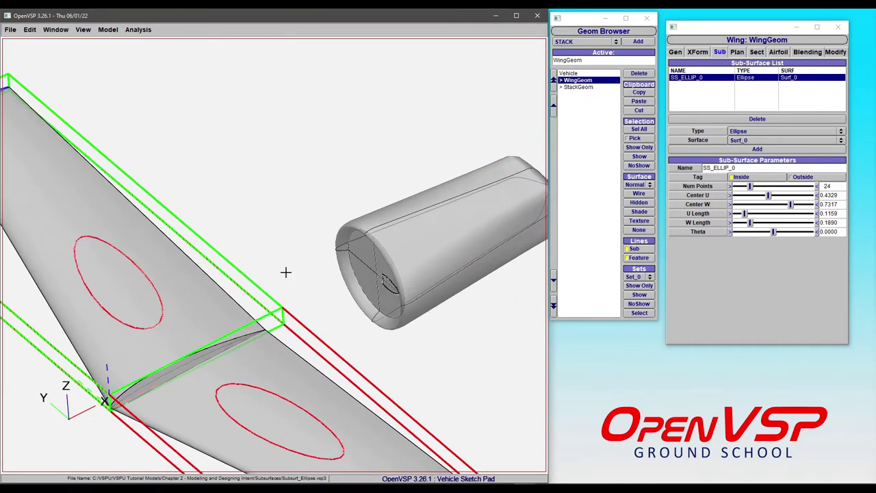
pyautogui.moveTo(286, 272); pyautogui.dragTo(334, 269)
pyautogui.scroll(5, 346, 301)
pyautogui.moveTo(357, 333); pyautogui.dragTo(258, 321, button='right')
pyautogui.moveTo(258, 320); pyautogui.dragTo(267, 312)
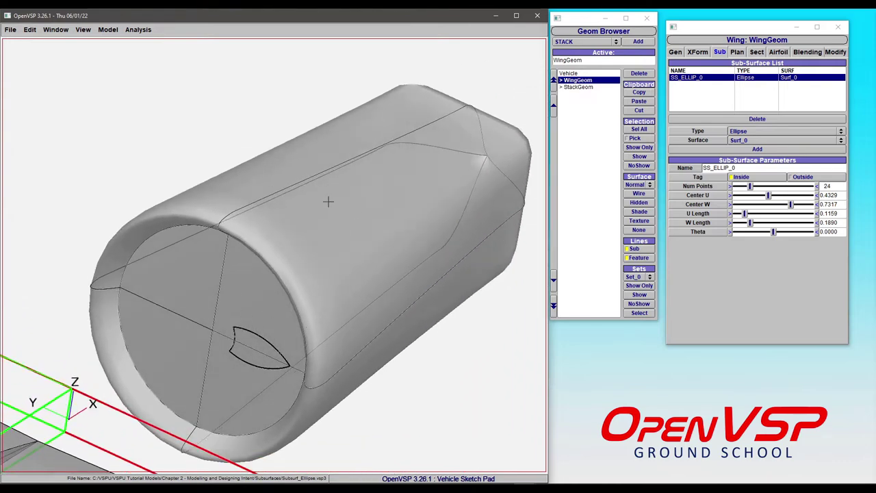
pyautogui.click(589, 88)
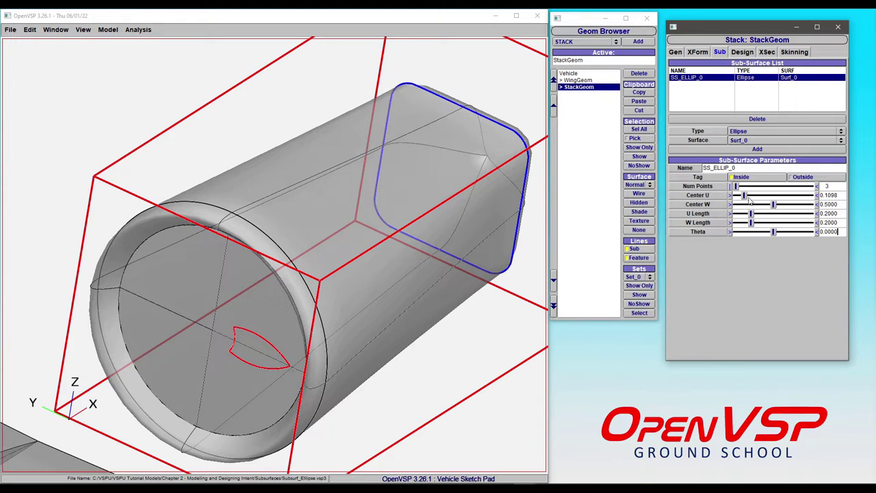
pyautogui.moveTo(745, 198); pyautogui.dragTo(783, 197)
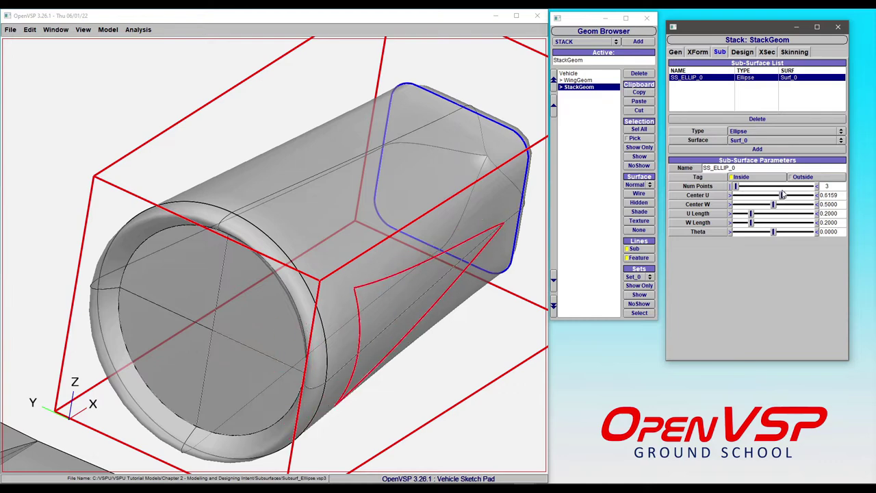
pyautogui.moveTo(445, 237); pyautogui.dragTo(437, 238, button='middle')
pyautogui.moveTo(436, 238); pyautogui.dragTo(300, 184)
pyautogui.moveTo(355, 263); pyautogui.dragTo(197, 246, button='right')
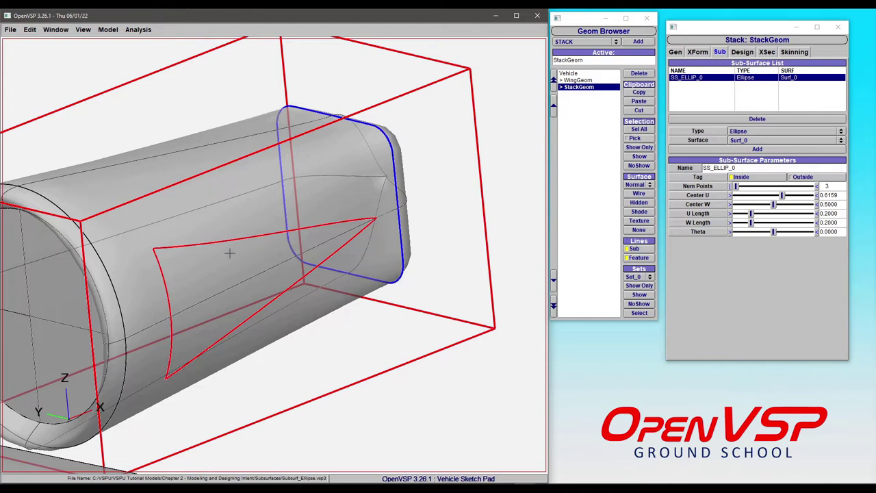
# Step: Try varying the number of points on the stack's ellipse subsurface, and return it to 3
pyautogui.click(741, 188)
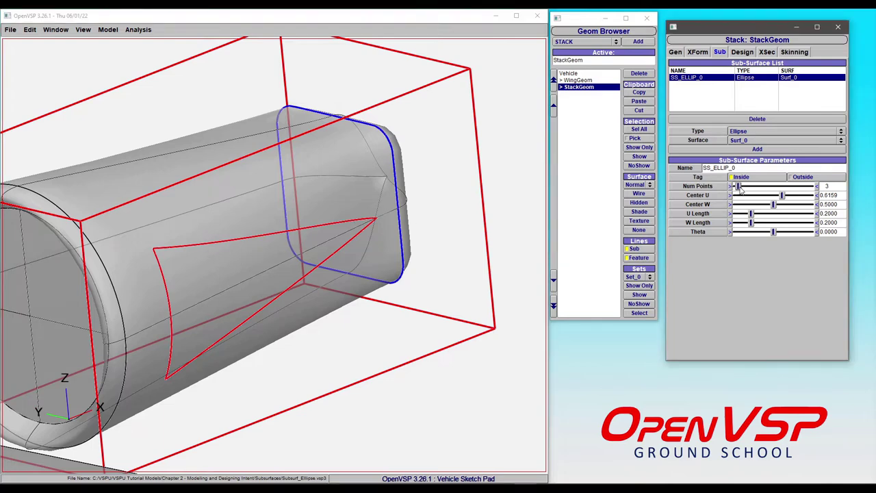
pyautogui.moveTo(742, 189); pyautogui.dragTo(714, 197)
pyautogui.moveTo(305, 240); pyautogui.dragTo(354, 231, button='right')
pyautogui.click(772, 234)
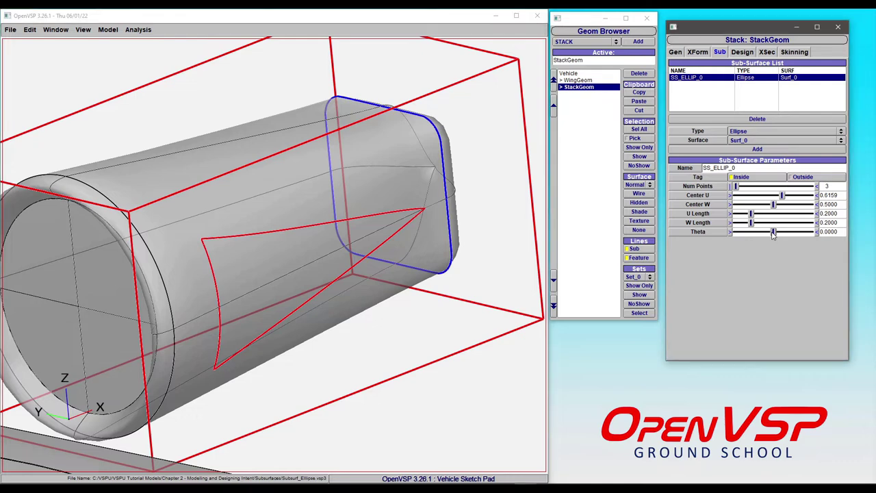
# Step: Move the stack's ellipse subsurface to the front inner face with Center U 0.1159
pyautogui.moveTo(782, 195); pyautogui.dragTo(744, 196)
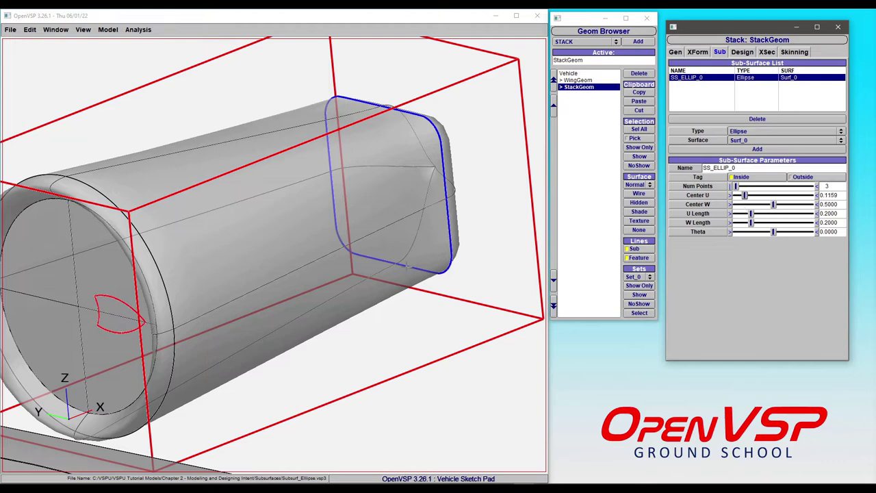
pyautogui.moveTo(407, 266); pyautogui.dragTo(448, 248, button='right')
pyautogui.moveTo(448, 248); pyautogui.dragTo(531, 247)
pyautogui.moveTo(189, 282); pyautogui.dragTo(480, 231, button='right')
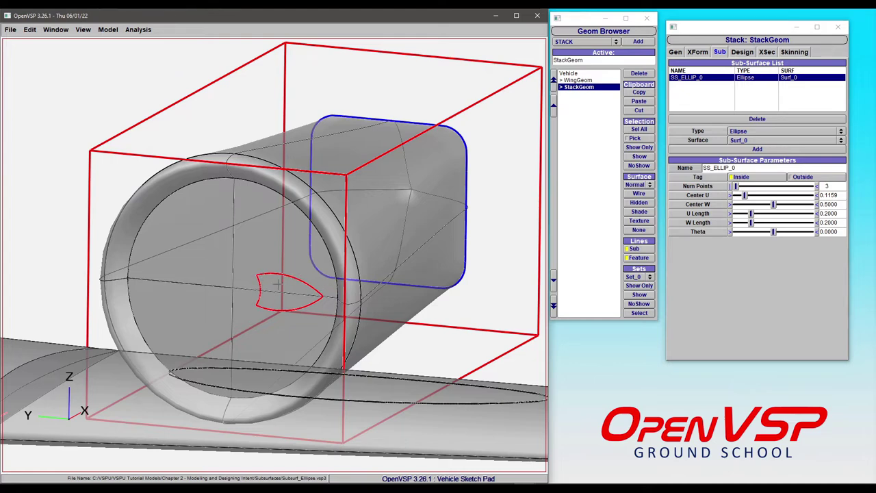
# Step: Rotate the three-point subsurface on the stack's front inner face by setting Theta to 60
pyautogui.click(773, 234)
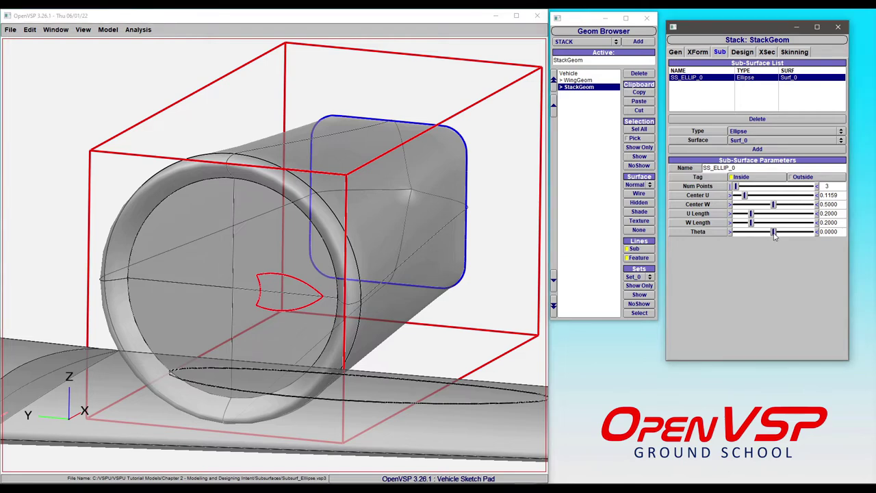
pyautogui.moveTo(774, 235)
pyautogui.mouseDown()
pyautogui.moveTo(811, 234)
pyautogui.moveTo(761, 233)
pyautogui.moveTo(771, 233)
pyautogui.mouseUp()
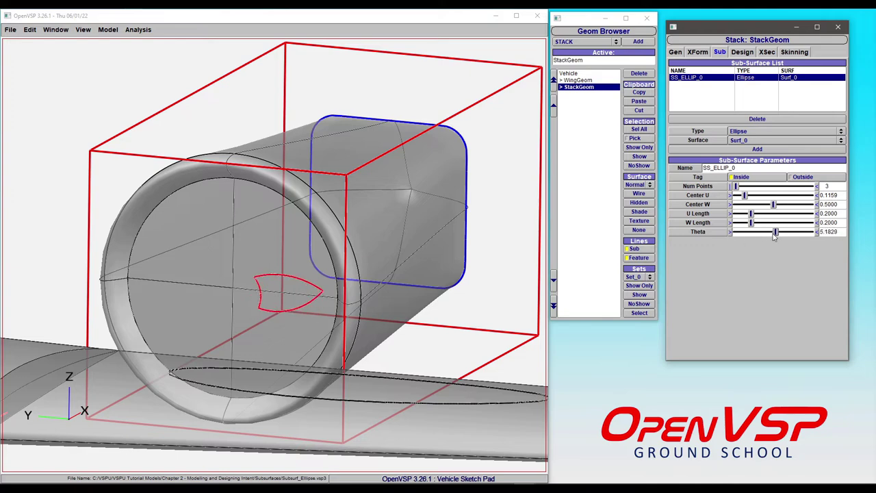
pyautogui.doubleClick(834, 233)
pyautogui.write('180/3')
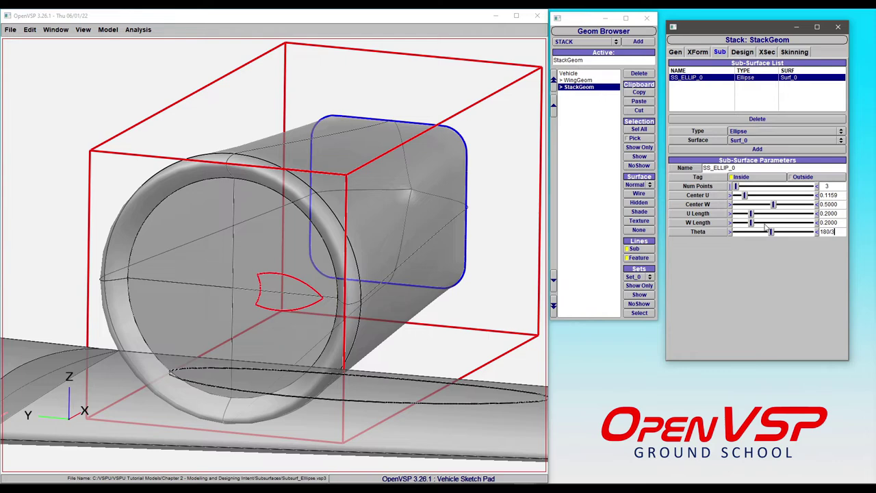
pyautogui.press('Return')
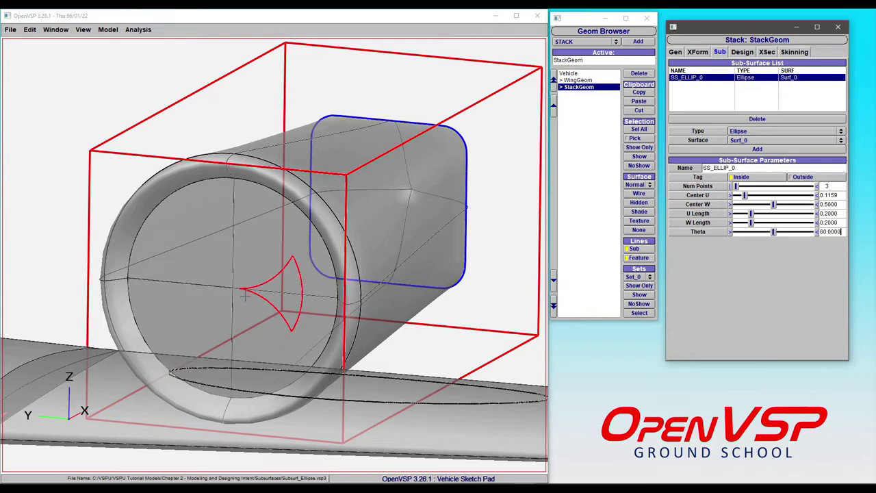
pyautogui.scroll(3, 241, 289)
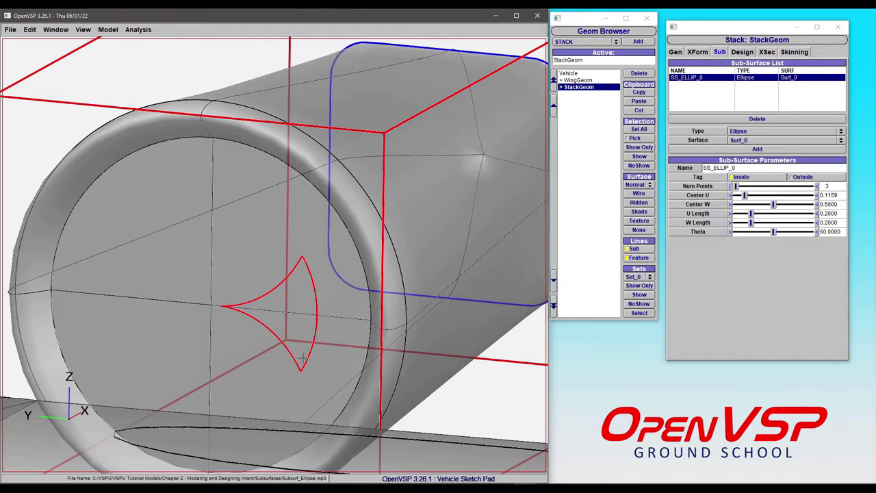
# Step: Move the rotated three-point subsurface onto the stack's outer side with Center U 0.6524
pyautogui.moveTo(401, 306); pyautogui.dragTo(310, 296, button='right')
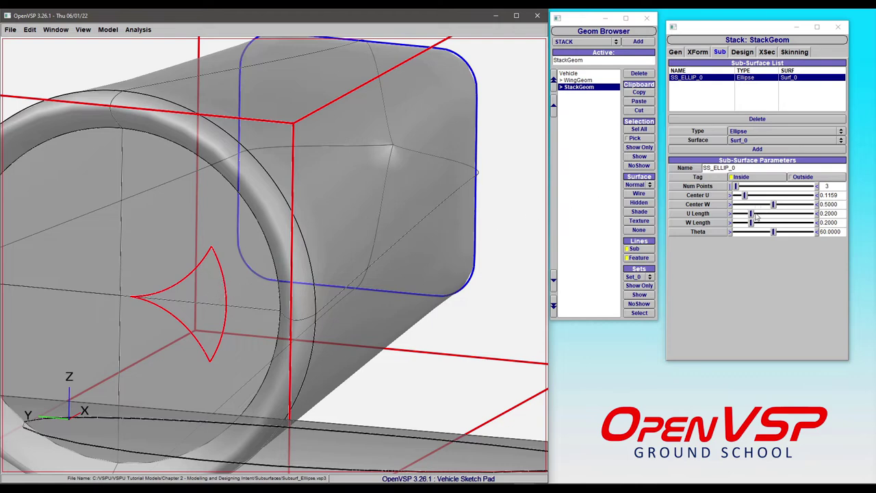
pyautogui.moveTo(745, 195); pyautogui.dragTo(785, 195)
pyautogui.moveTo(384, 236); pyautogui.dragTo(347, 238)
pyautogui.moveTo(392, 251); pyautogui.dragTo(169, 242, button='middle')
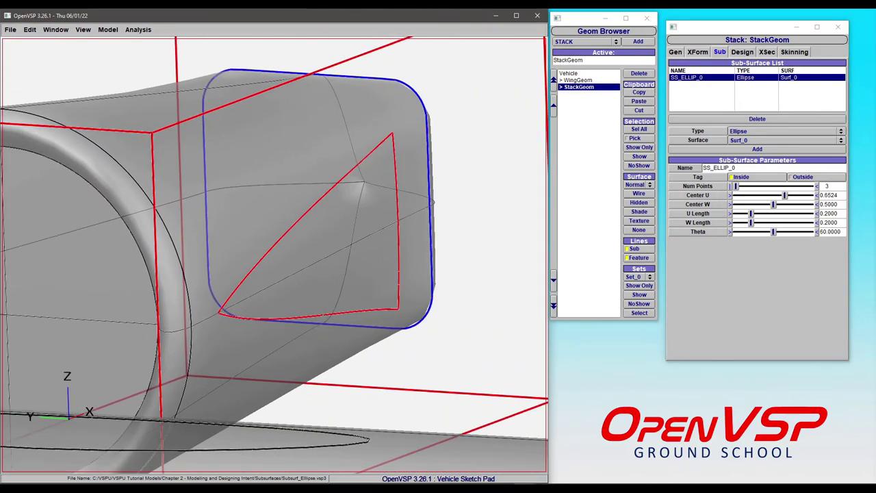
# Step: Reset the Theta of the stack's ellipse subsurface to 0
pyautogui.moveTo(820, 231); pyautogui.dragTo(842, 231)
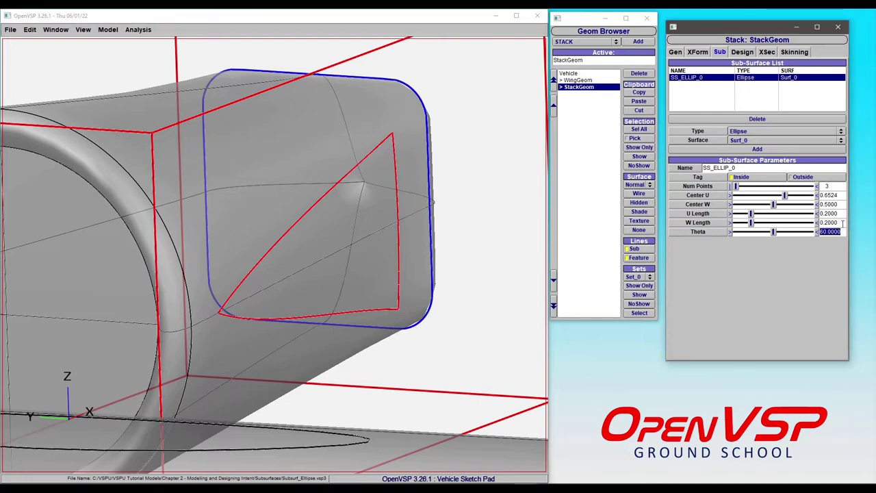
pyautogui.write('0')
pyautogui.press('Return')
pyautogui.scroll(-3, 342, 246)
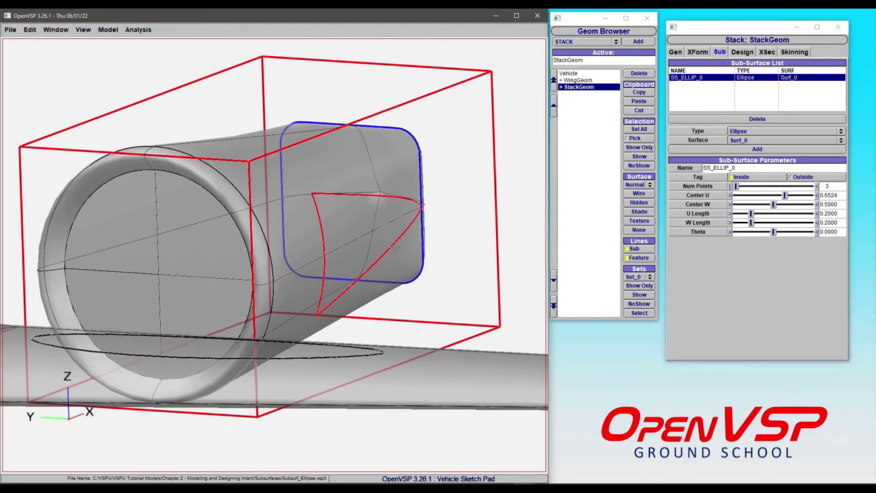
# Step: Set the stack's ellipse subsurface to 77 points, Center U 0.6280, U Length 0.1098 and W Length 0.1159
pyautogui.moveTo(342, 247); pyautogui.dragTo(360, 253)
pyautogui.scroll(-3, 360, 251)
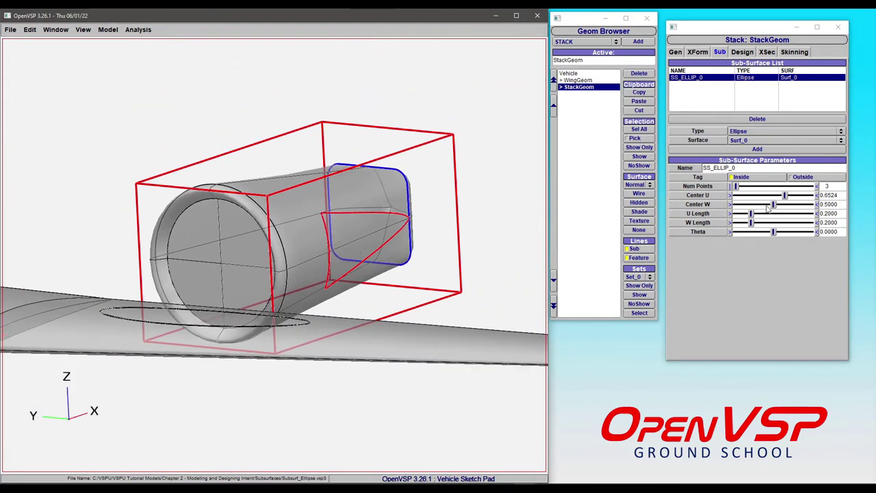
pyautogui.moveTo(738, 187); pyautogui.dragTo(786, 186)
pyautogui.moveTo(381, 226); pyautogui.dragTo(485, 217)
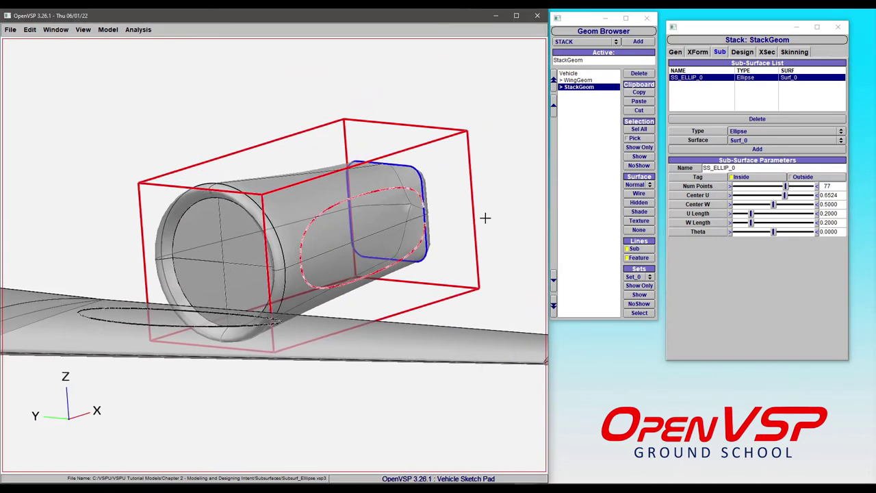
pyautogui.moveTo(785, 196); pyautogui.dragTo(745, 227)
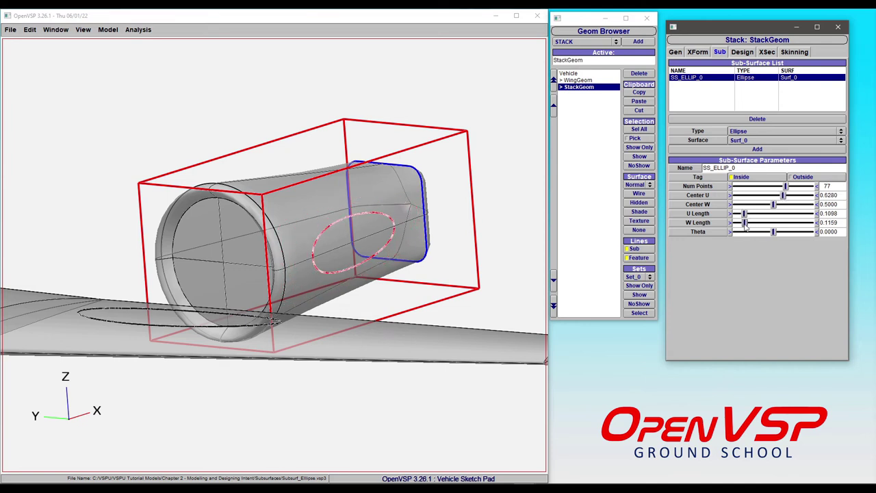
pyautogui.moveTo(239, 268); pyautogui.dragTo(274, 233)
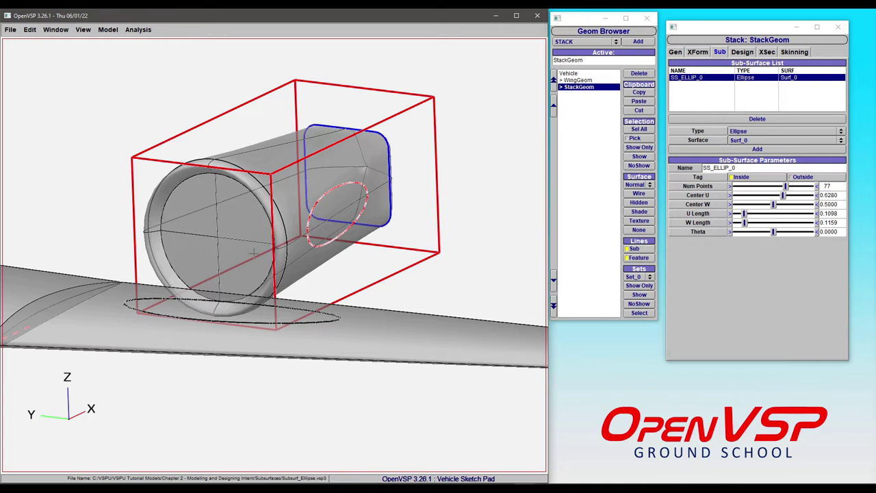
# Step: Select the wing and set its ellipse subsurface to 4 points with a Theta of 4.5732
pyautogui.moveTo(219, 250); pyautogui.dragTo(318, 196, button='right')
pyautogui.moveTo(318, 195); pyautogui.dragTo(215, 242)
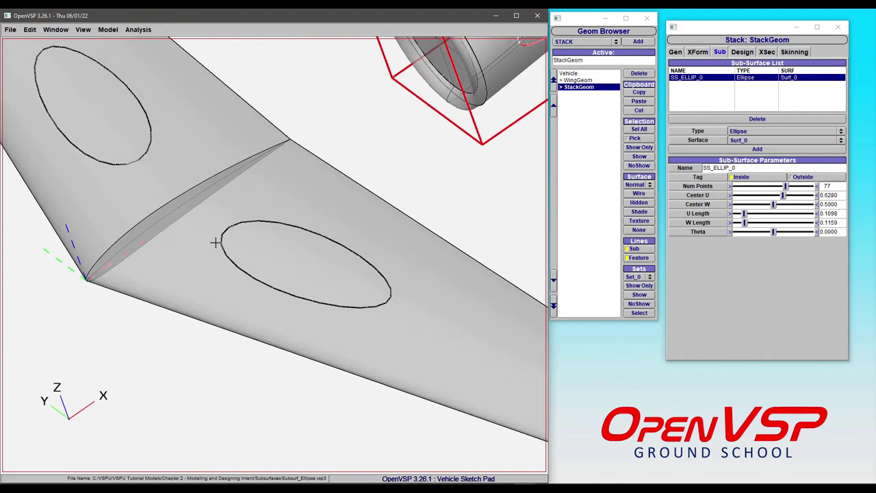
pyautogui.moveTo(140, 173); pyautogui.dragTo(213, 264, button='right')
pyautogui.moveTo(213, 265); pyautogui.dragTo(345, 230)
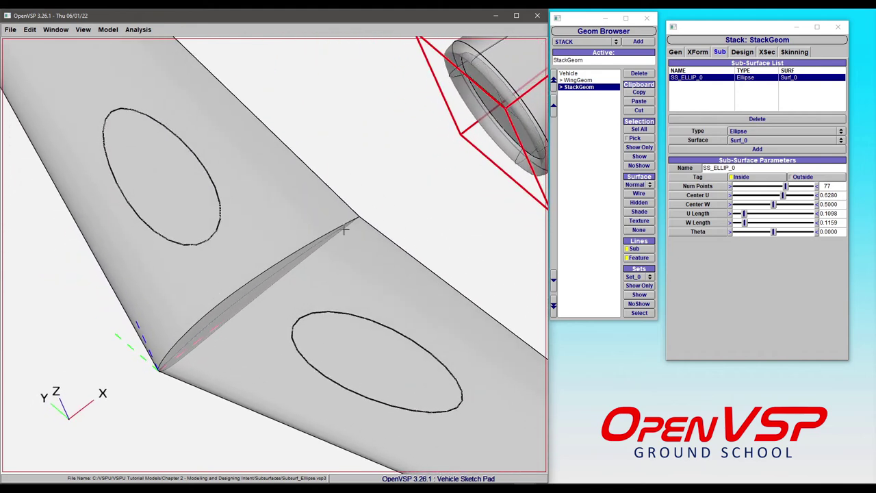
pyautogui.click(577, 81)
pyautogui.moveTo(750, 190); pyautogui.dragTo(735, 192)
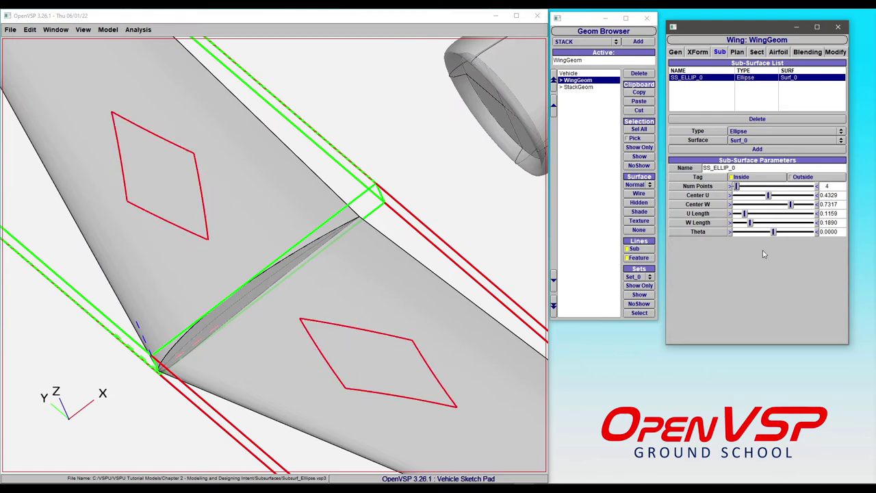
pyautogui.moveTo(324, 235); pyautogui.dragTo(254, 233)
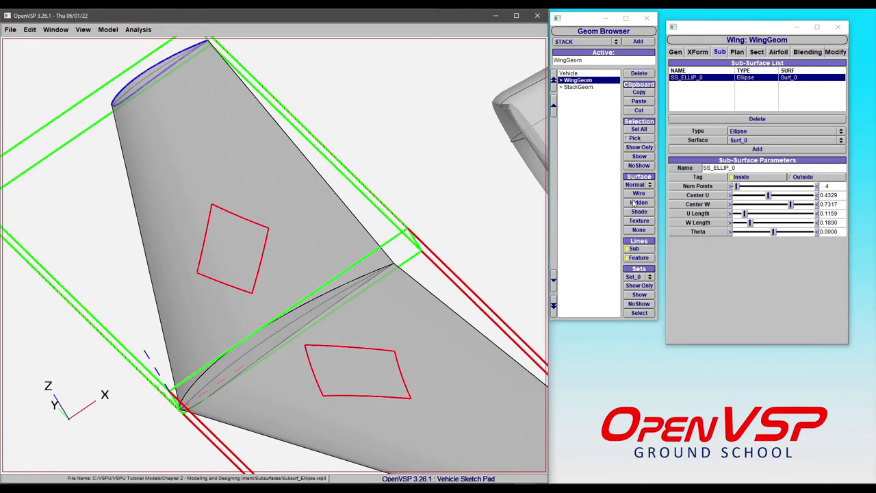
pyautogui.moveTo(778, 232)
pyautogui.mouseDown()
pyautogui.moveTo(766, 241)
pyautogui.moveTo(779, 232)
pyautogui.mouseUp()
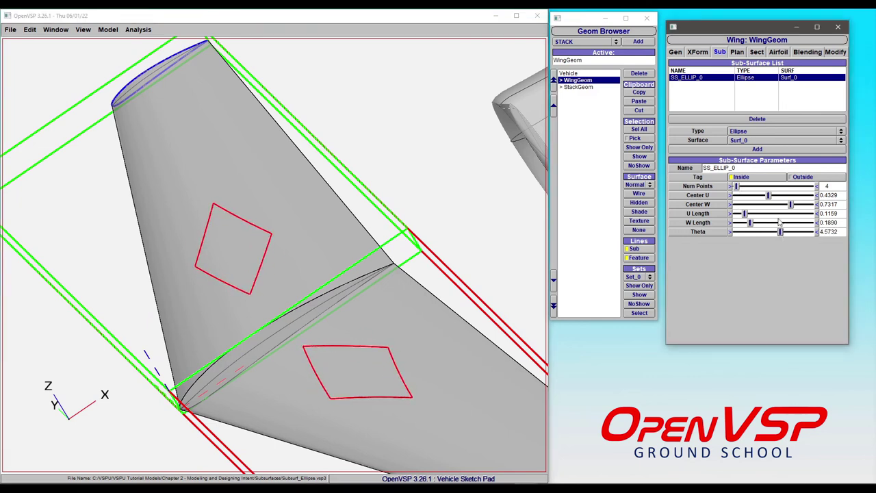
# Step: Try the wing's ellipse subsurface with 3 points, and raise it to 41 points with Center U 0.4268
pyautogui.click(732, 186)
pyautogui.scroll(2, 298, 252)
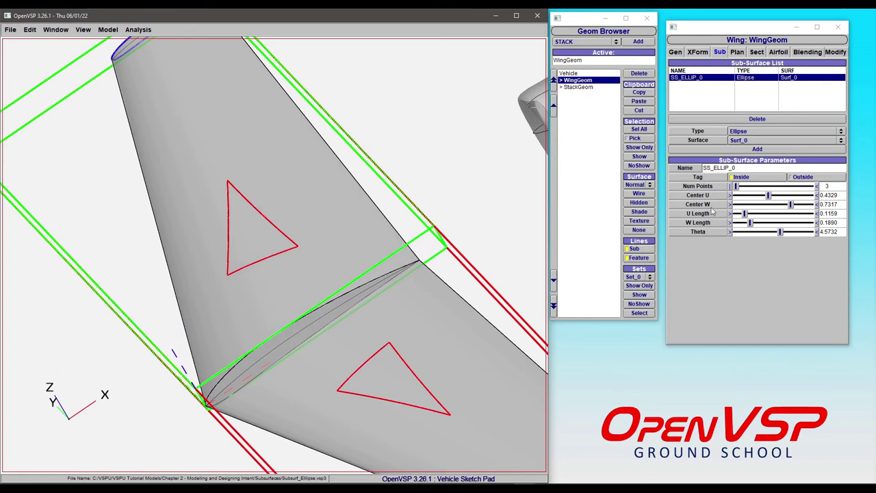
pyautogui.click(742, 189)
pyautogui.moveTo(742, 190); pyautogui.dragTo(769, 200)
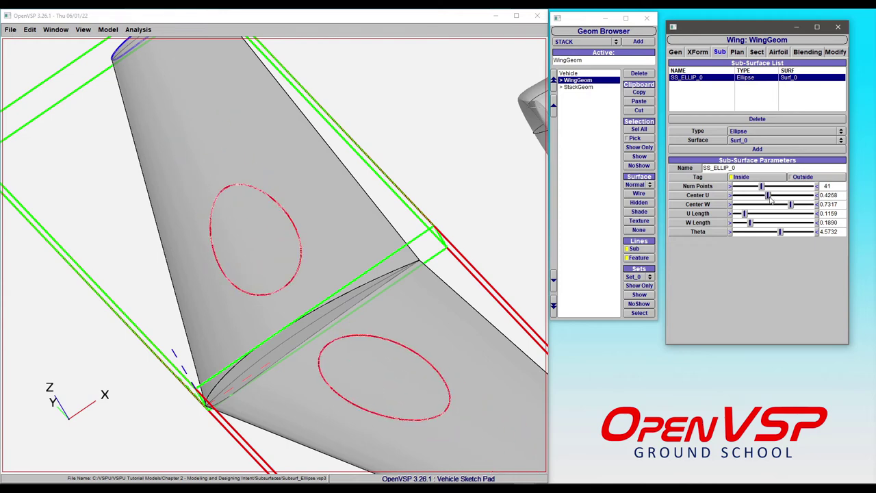
# Step: Reposition and shrink the wing's ellipse subsurface to Center U 0.4146, Center W 0.7195, U Length 0.0488 and W Length 0.1646
pyautogui.moveTo(395, 262); pyautogui.dragTo(274, 310)
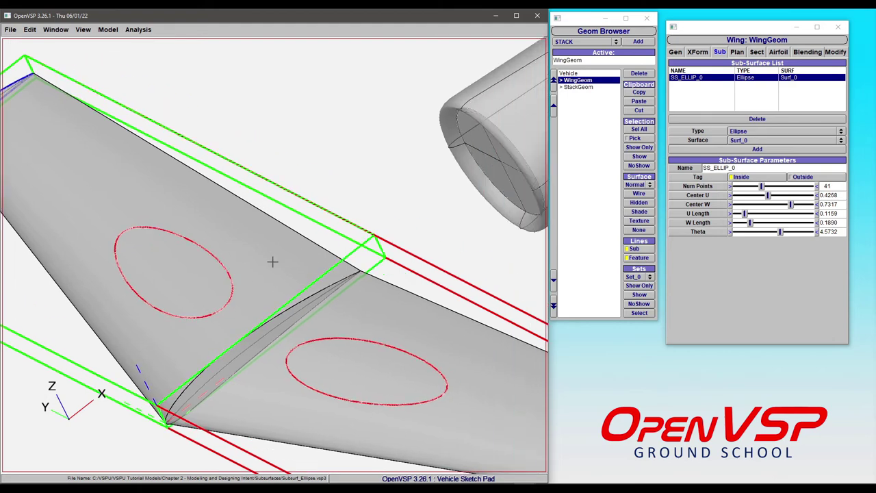
pyautogui.moveTo(272, 261); pyautogui.dragTo(132, 311, button='middle')
pyautogui.moveTo(221, 272); pyautogui.dragTo(326, 204)
pyautogui.moveTo(420, 208); pyautogui.dragTo(385, 226, button='middle')
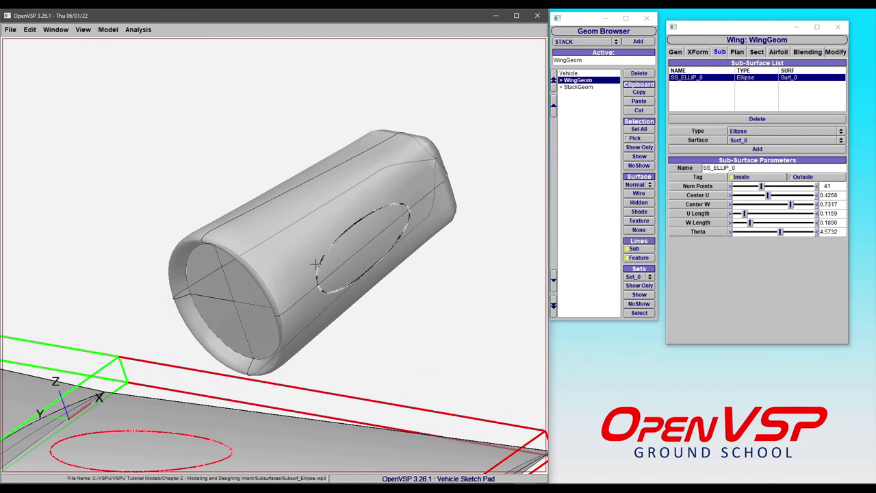
pyautogui.moveTo(386, 237); pyautogui.dragTo(405, 287)
pyautogui.moveTo(405, 287); pyautogui.dragTo(193, 309, button='right')
pyautogui.moveTo(193, 309); pyautogui.dragTo(245, 263, button='middle')
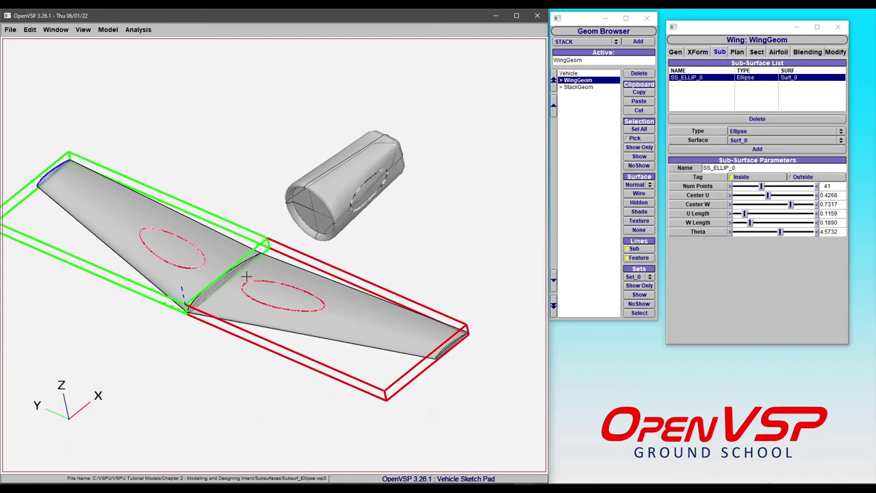
pyautogui.moveTo(767, 196); pyautogui.dragTo(741, 219)
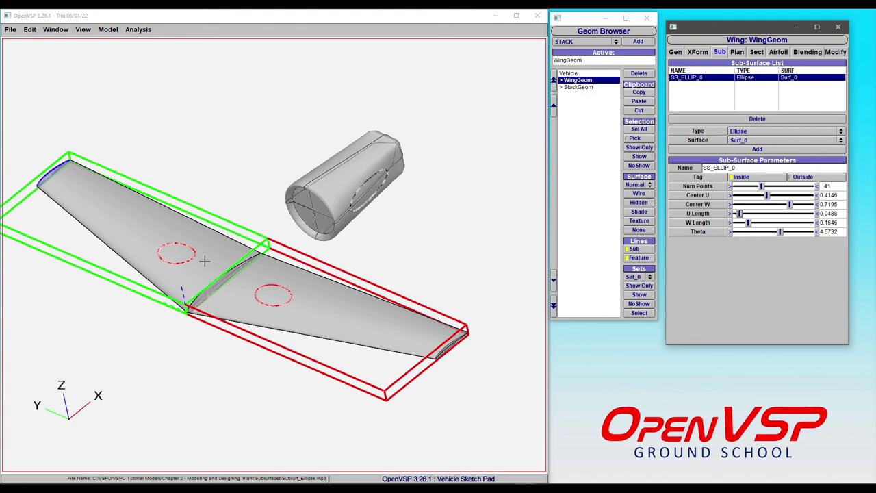
# Step: Reduce the number of points on the wing's ellipse subsurface to 5
pyautogui.moveTo(225, 251); pyautogui.dragTo(197, 281)
pyautogui.scroll(3, 197, 282)
pyautogui.scroll(5, 198, 281)
pyautogui.moveTo(199, 276); pyautogui.dragTo(376, 252, button='right')
pyautogui.moveTo(250, 291); pyautogui.dragTo(207, 307)
pyautogui.moveTo(761, 186); pyautogui.dragTo(737, 194)
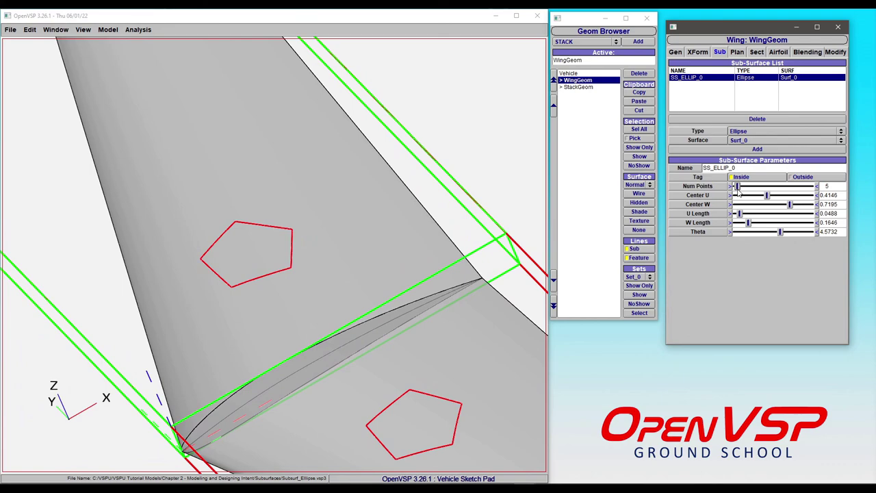